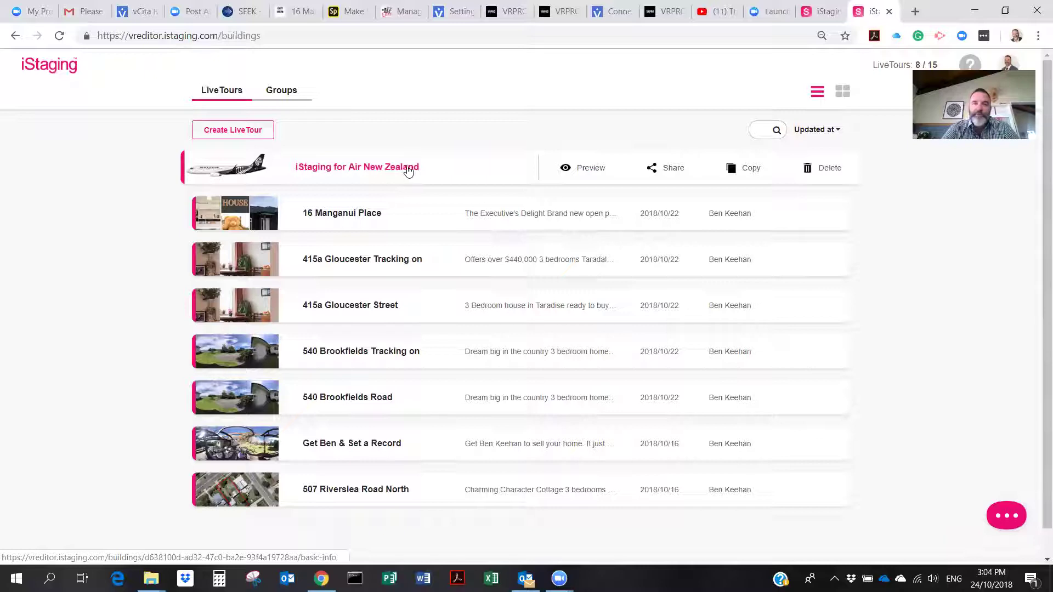
# Open the "iStaging for Air New Zealand" LiveTour and copy its TourRing link.
pyautogui.click(402, 168)
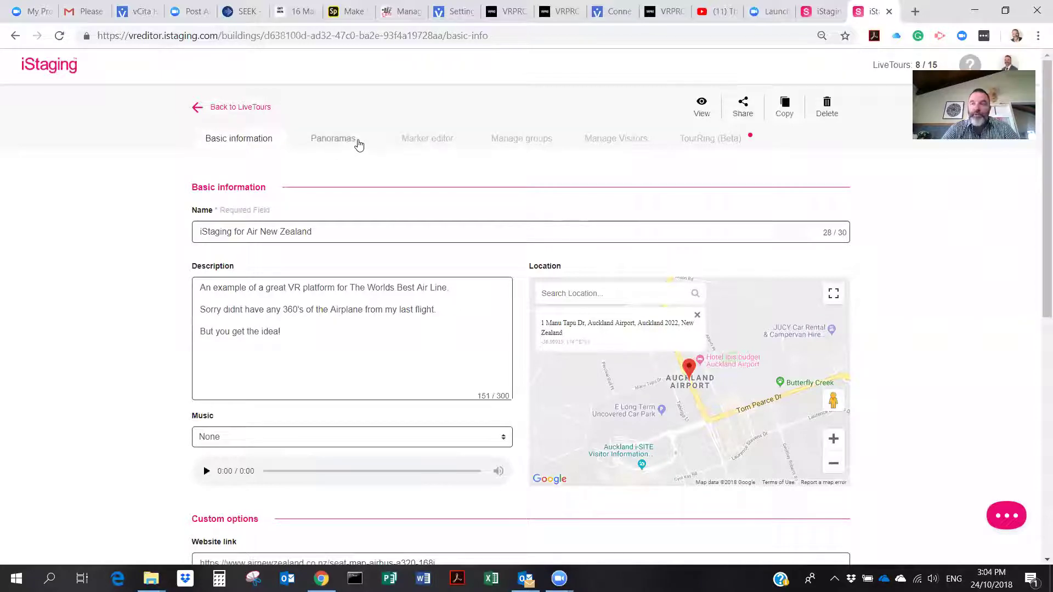
pyautogui.scroll(-4, 336, 263)
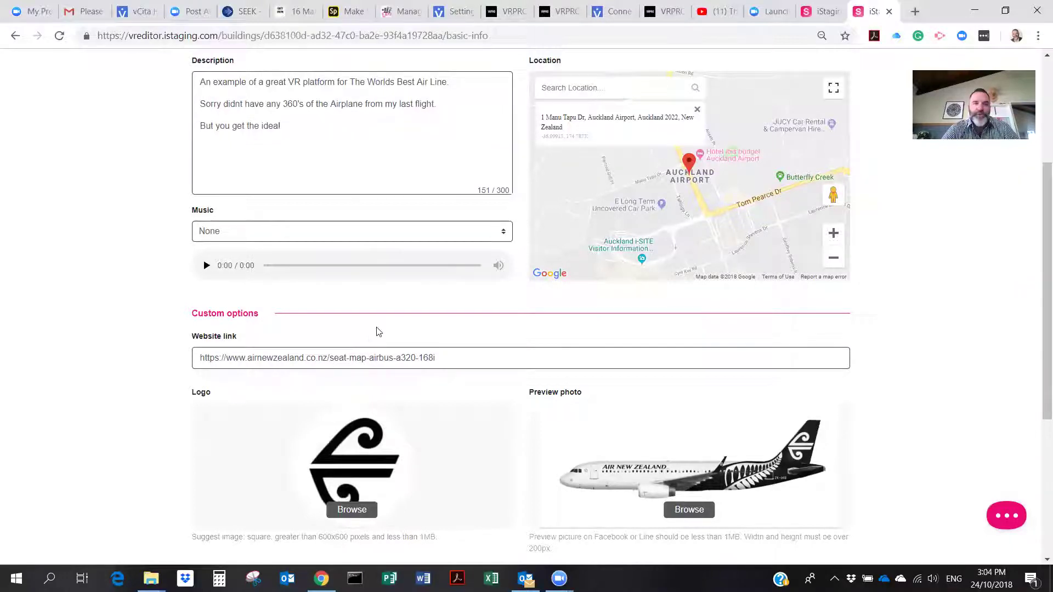
pyautogui.scroll(4, 376, 329)
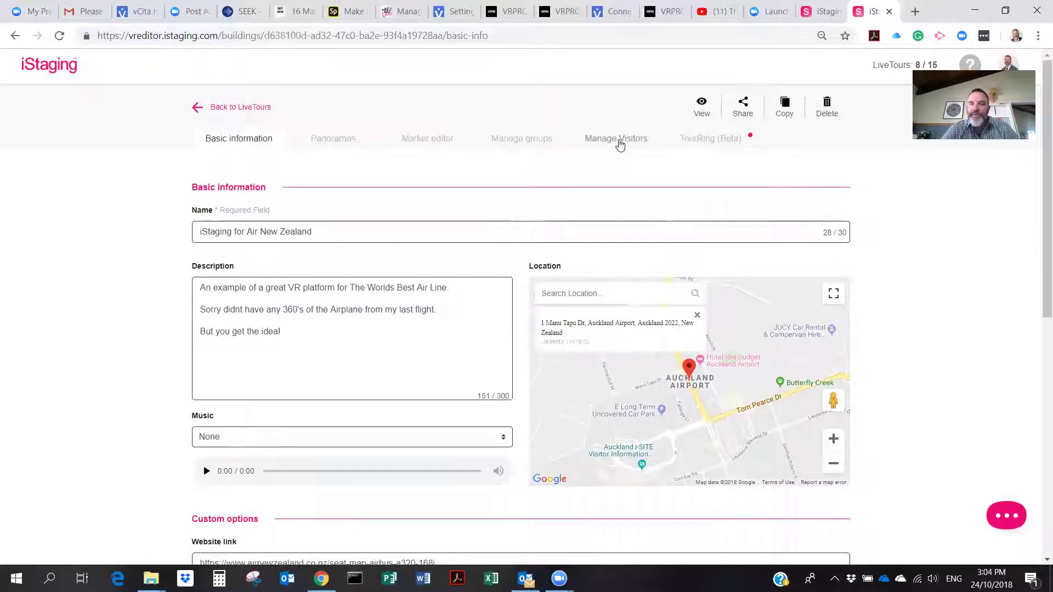
pyautogui.click(711, 142)
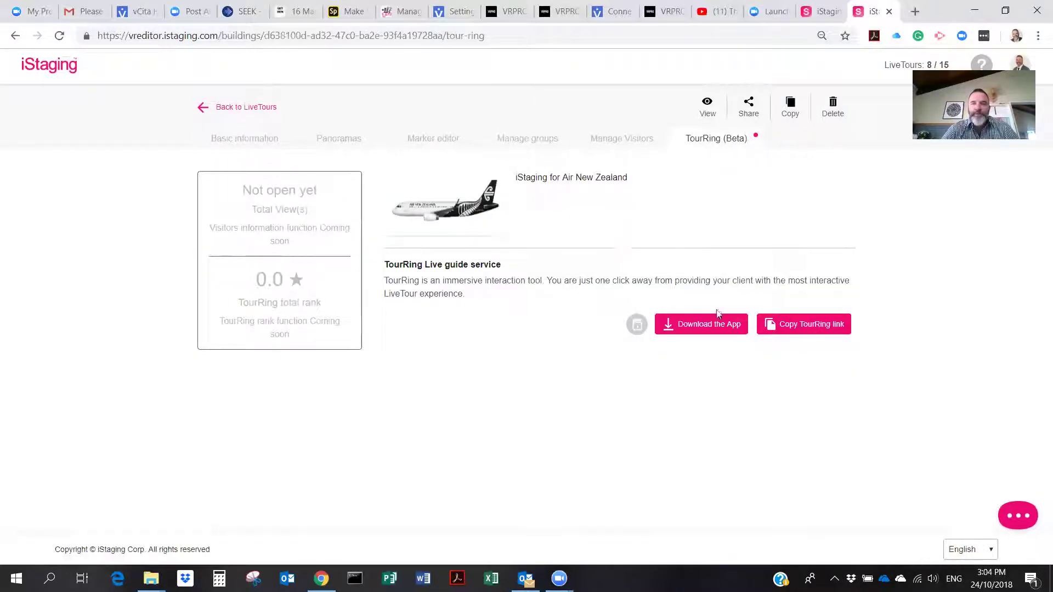
pyautogui.click(805, 328)
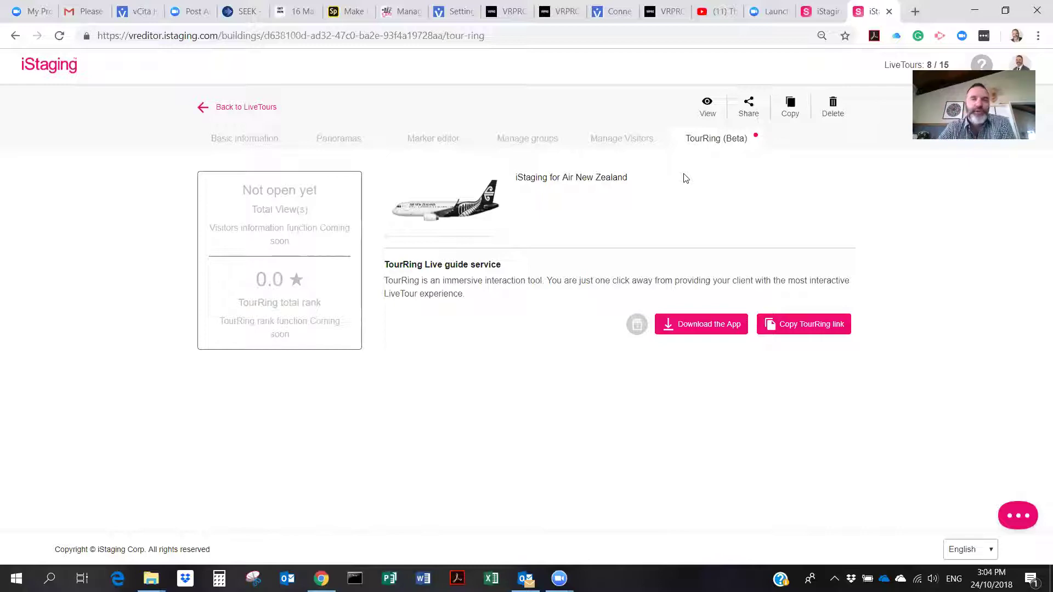
# In the marker editor, add a tag marker at the phone on the desk in the Sky Lounge panorama.
pyautogui.click(431, 139)
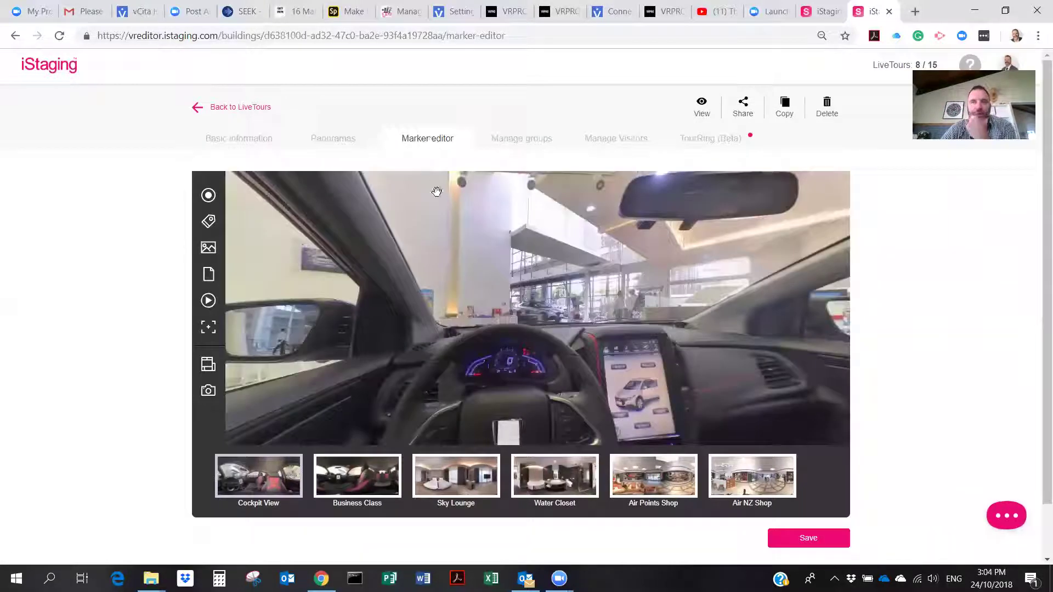
pyautogui.moveTo(563, 408); pyautogui.dragTo(597, 328)
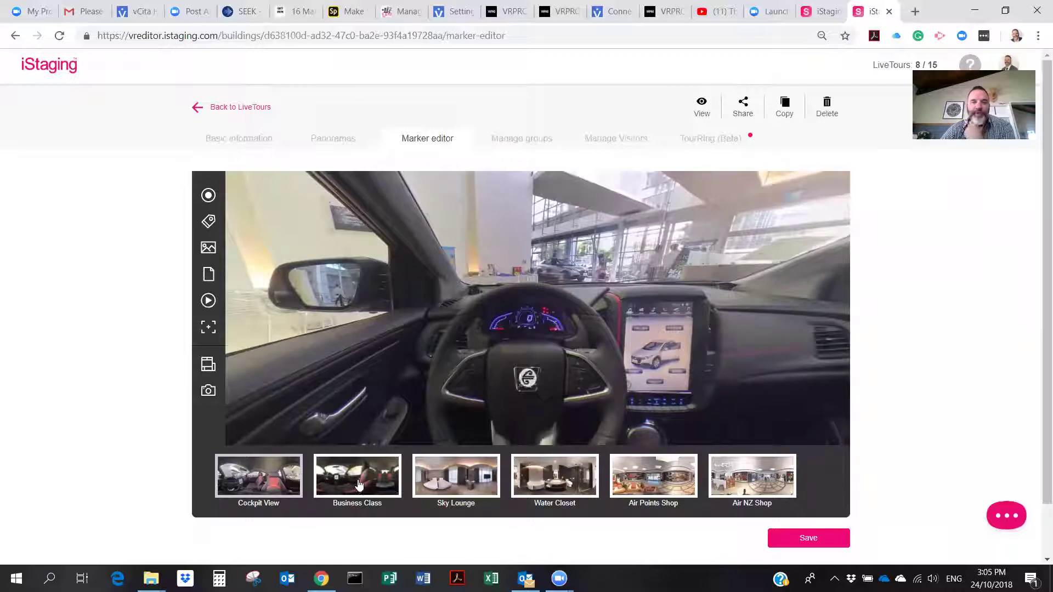
pyautogui.click(464, 482)
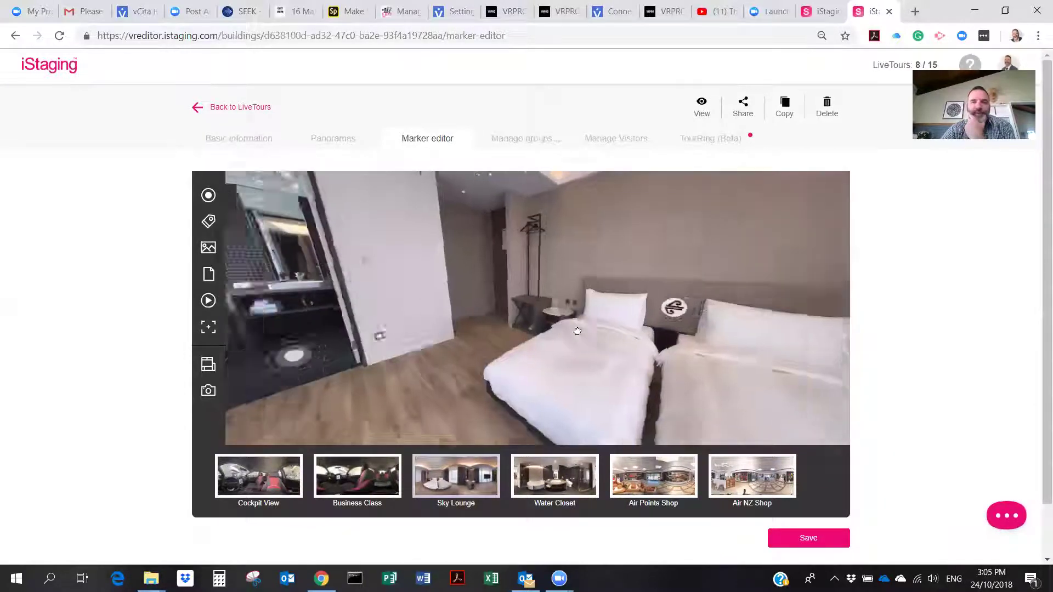
pyautogui.moveTo(521, 329); pyautogui.dragTo(773, 327)
pyautogui.moveTo(623, 322); pyautogui.dragTo(916, 303)
pyautogui.moveTo(517, 310); pyautogui.dragTo(456, 299)
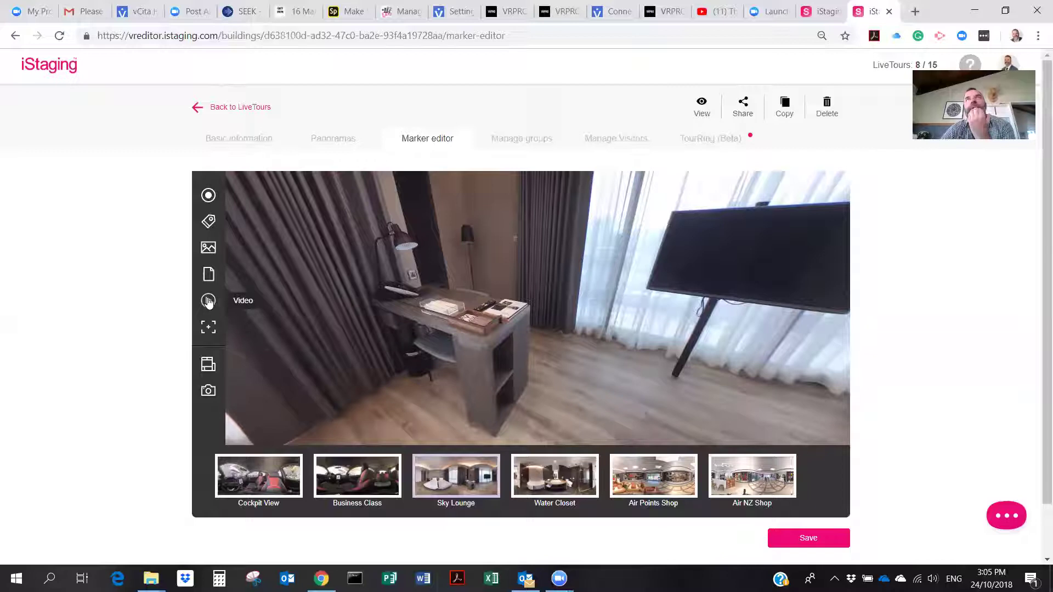
pyautogui.click(209, 222)
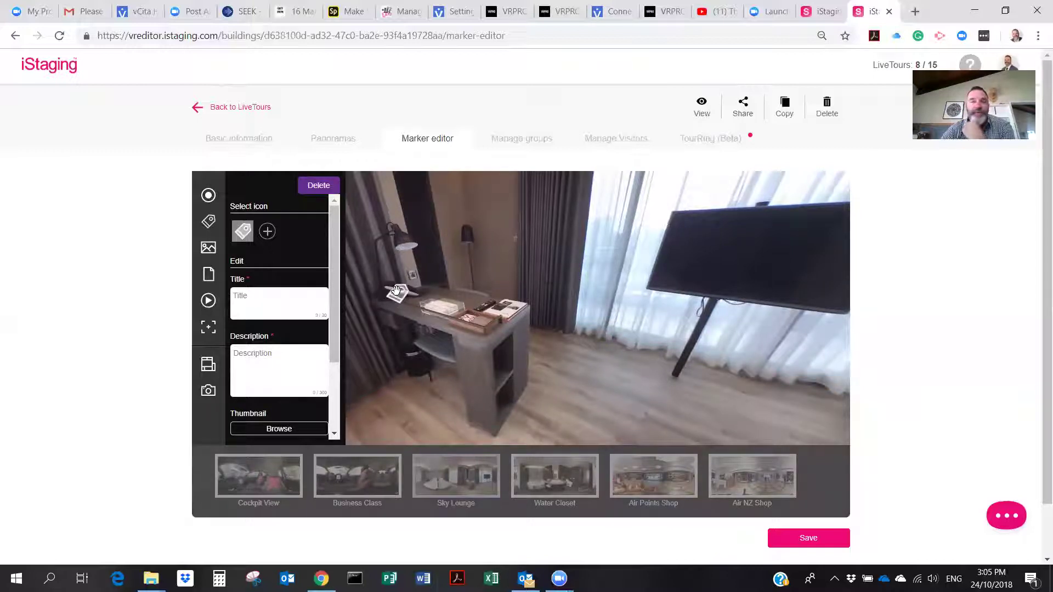
# Title the new tag "Press to call the agent now".
pyautogui.click(258, 299)
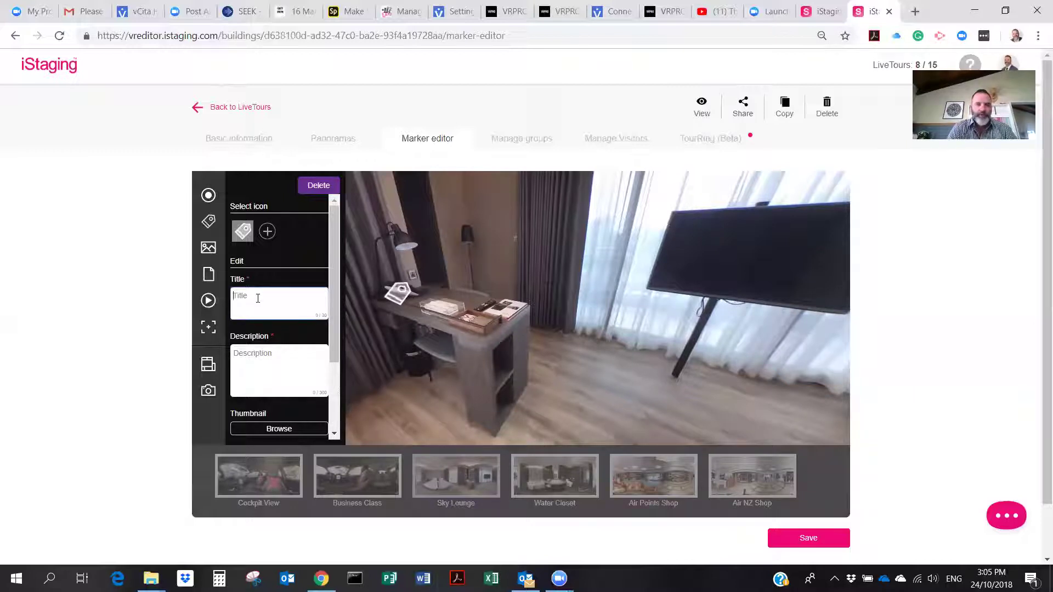
pyautogui.write('Pri')
pyautogui.write('ss to c')
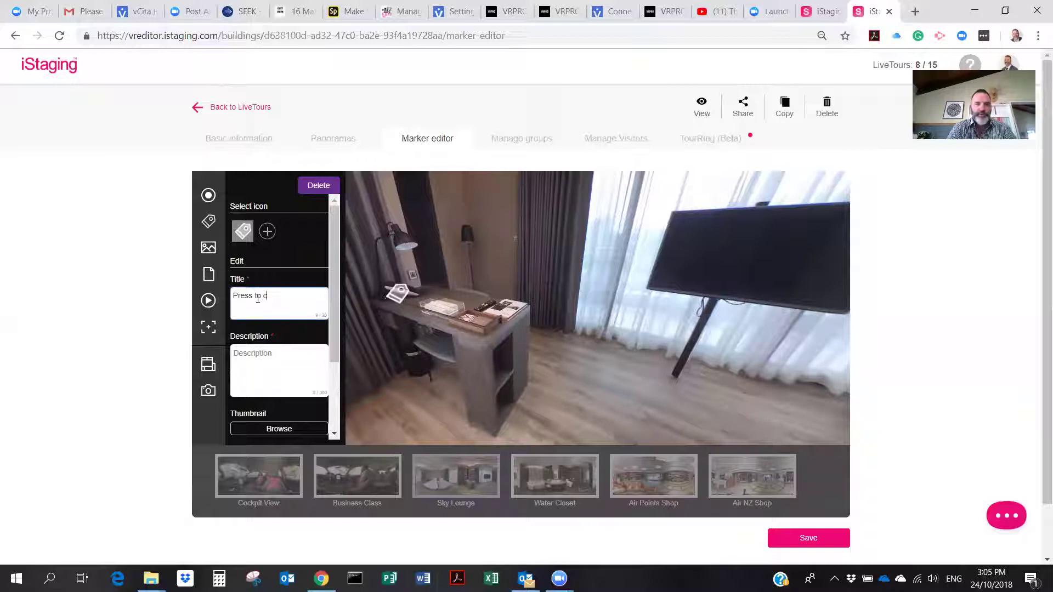
pyautogui.write('all Ben')
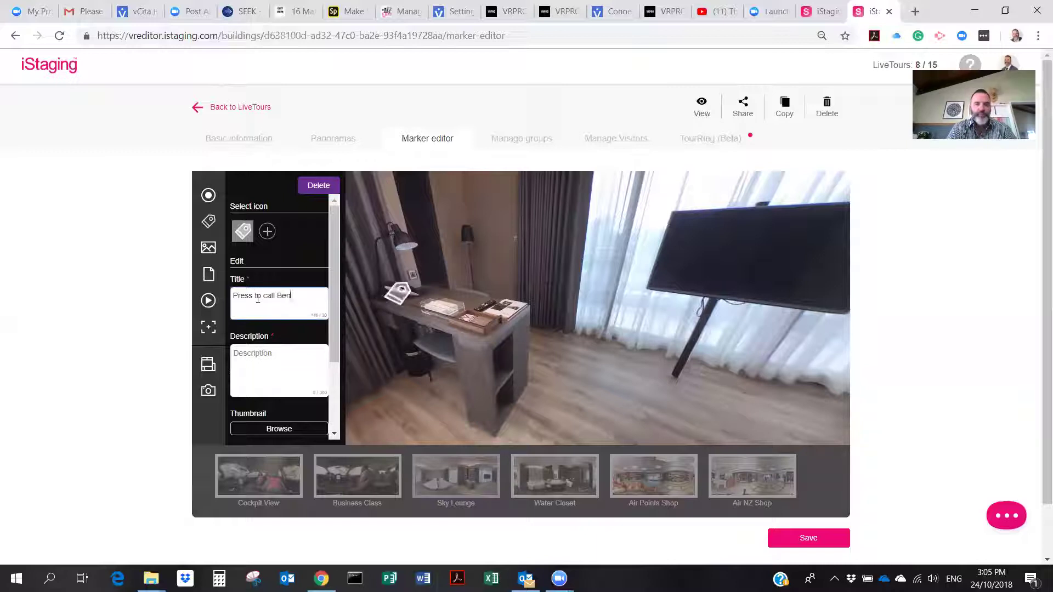
pyautogui.press('BackSpace')
pyautogui.press('BackSpace')
pyautogui.press('BackSpace')
pyautogui.write('the')
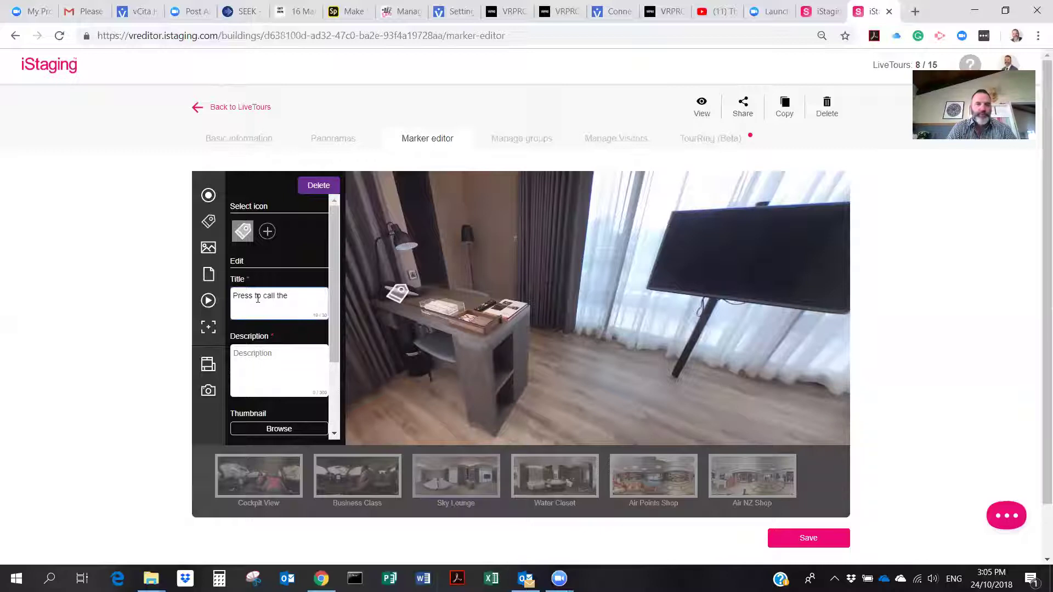
pyautogui.write(' agent now')
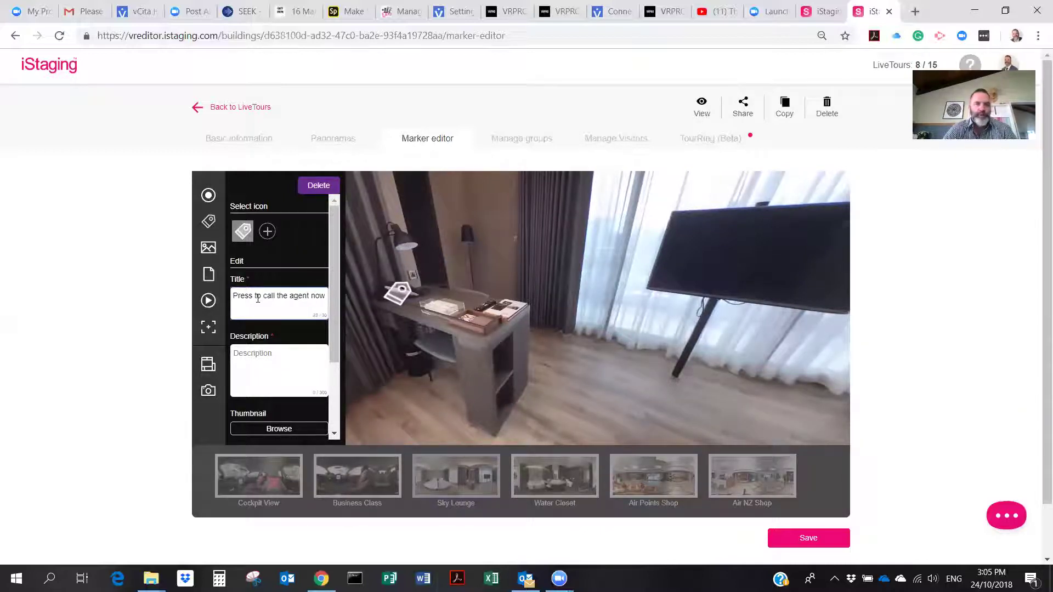
# Enter the tag description "Please enable mic and speaker on your PC or Tablet or Mobile".
pyautogui.click(253, 355)
pyautogui.write('F')
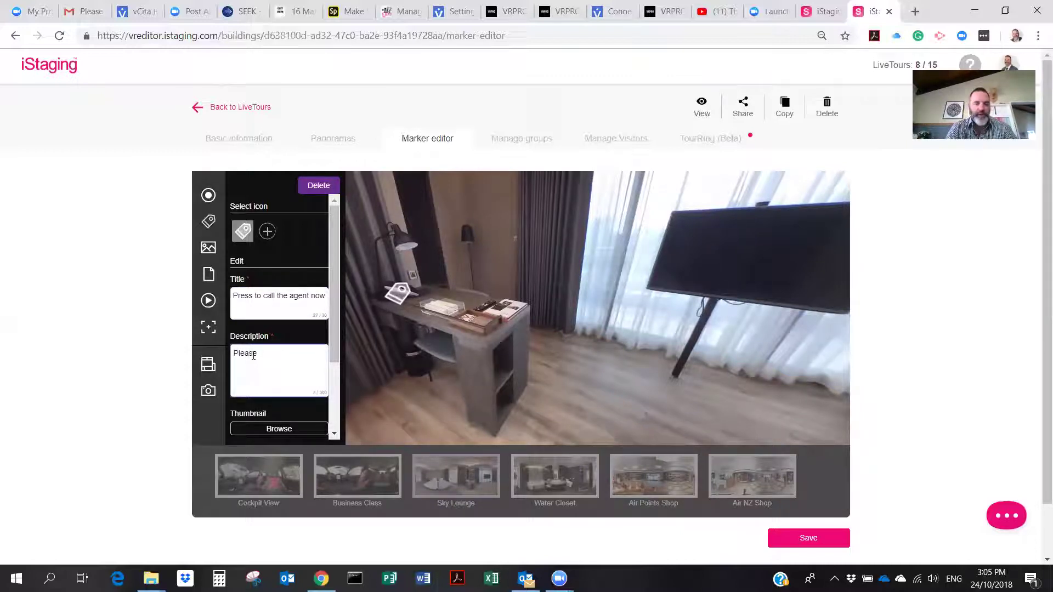
pyautogui.write('lease enab')
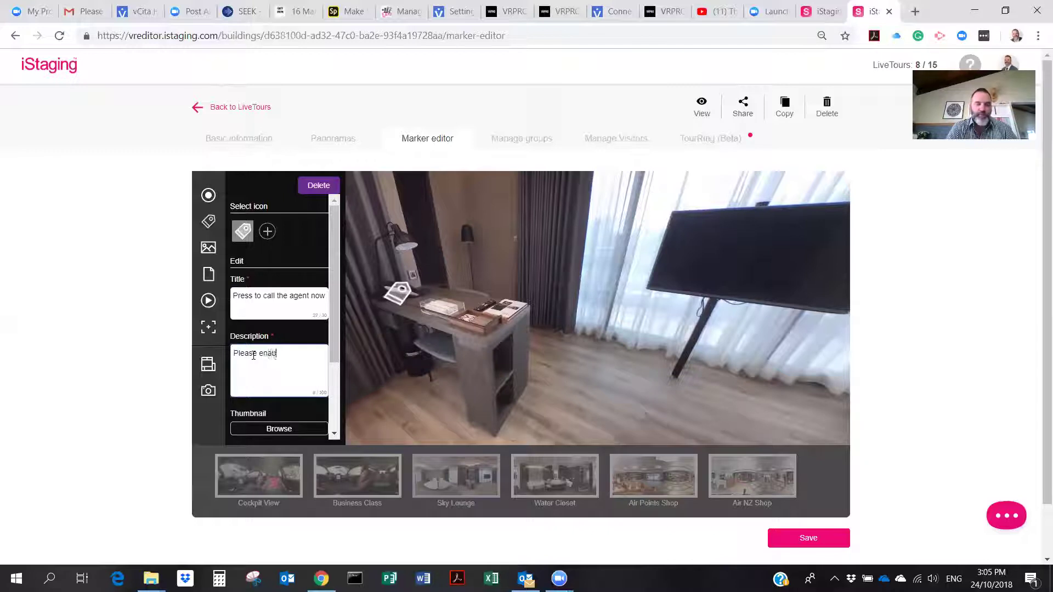
pyautogui.write('le mic')
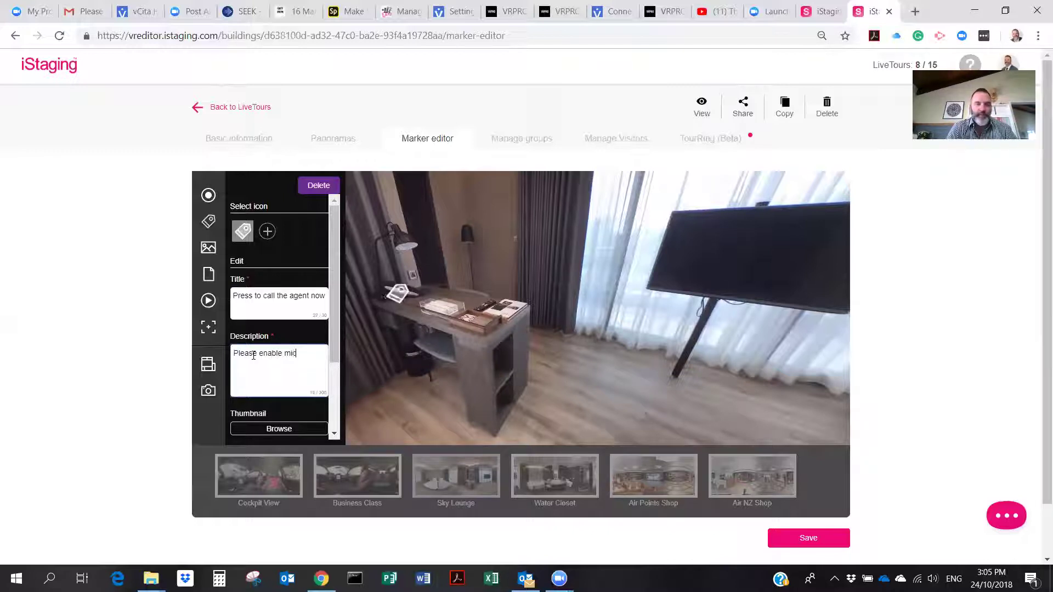
pyautogui.write(' and speaker on your PC or Tablet')
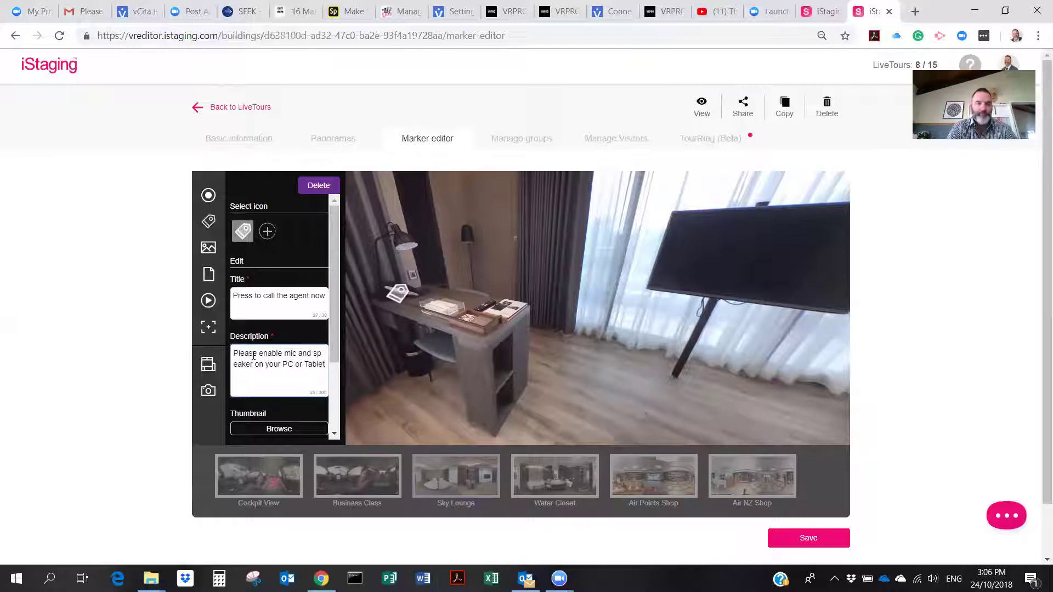
pyautogui.write('Movi')
pyautogui.write('ile')
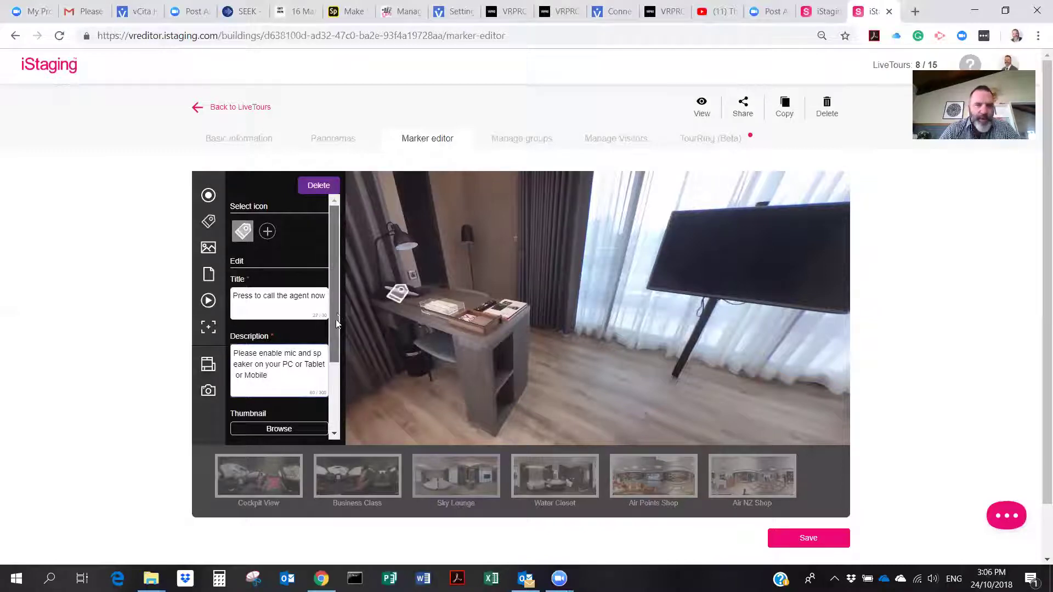
# Set the tag's action to "Learn more".
pyautogui.scroll(-2, 337, 317)
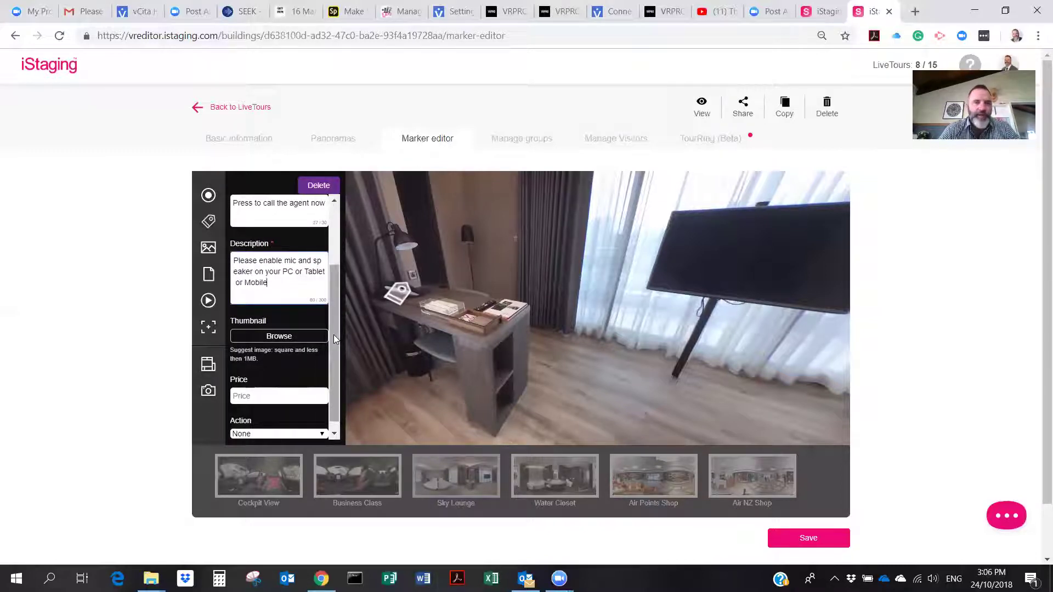
pyautogui.scroll(-1, 334, 335)
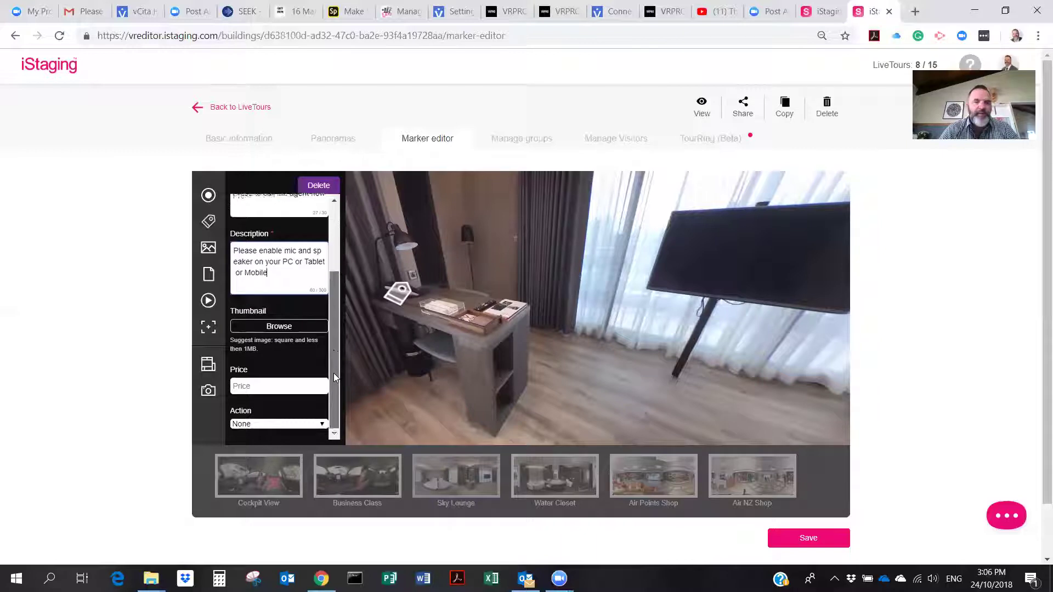
pyautogui.click(322, 424)
pyautogui.moveTo(333, 367); pyautogui.dragTo(333, 403)
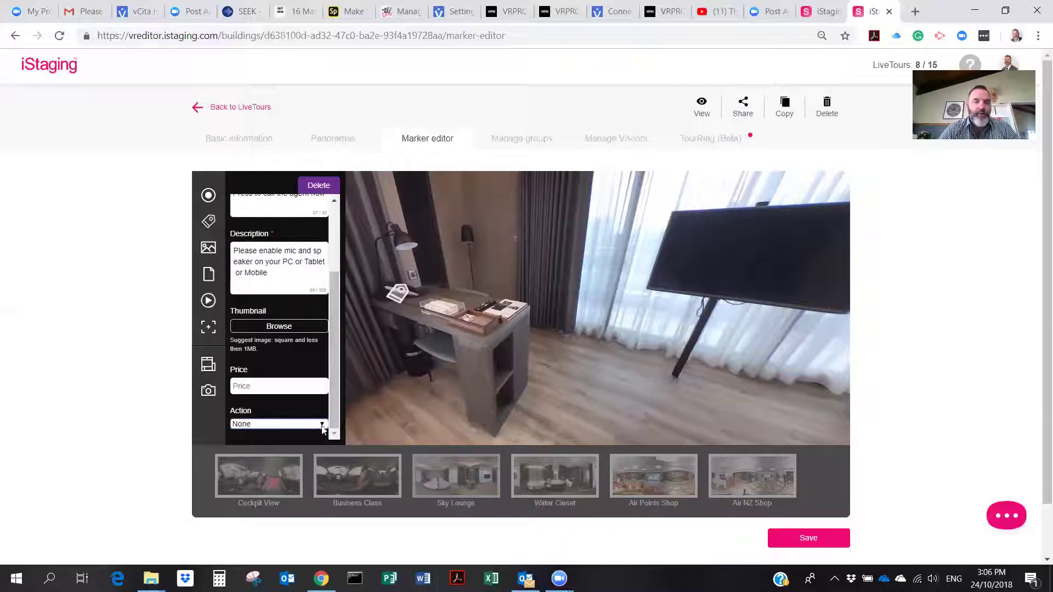
pyautogui.click(322, 424)
pyautogui.click(303, 463)
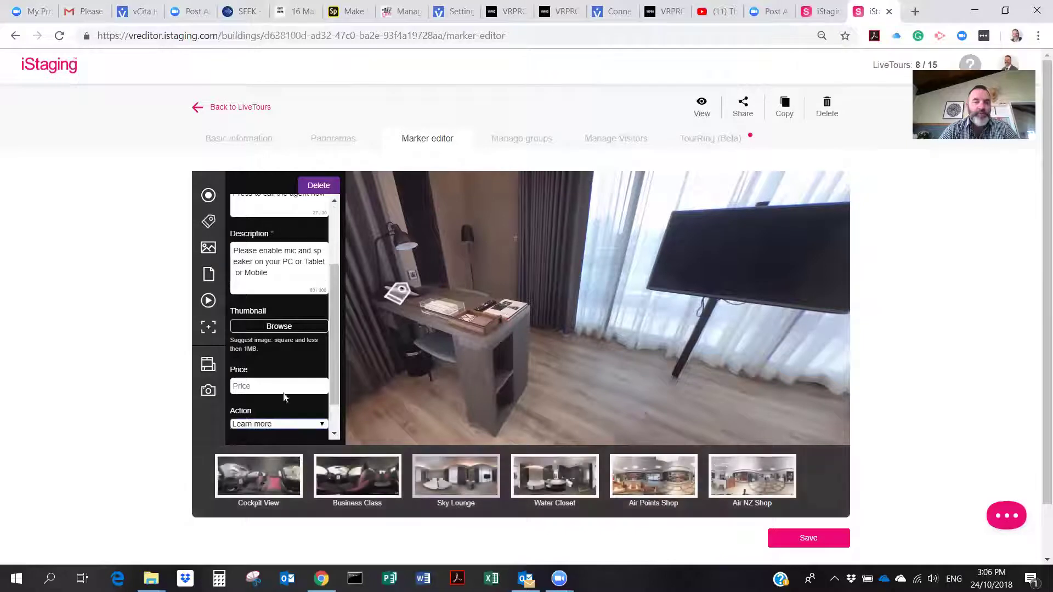
# Append "Click Learn More" to the tag description after a blank line.
pyautogui.click(281, 277)
pyautogui.press('Return')
pyautogui.press('Return')
pyautogui.write('Click')
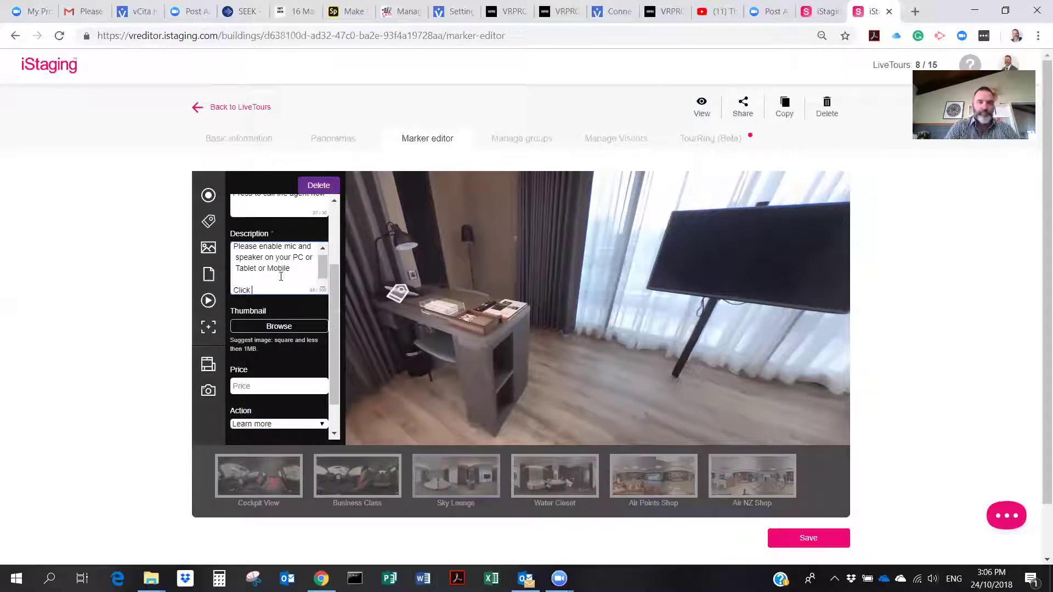
pyautogui.write(' Learn More')
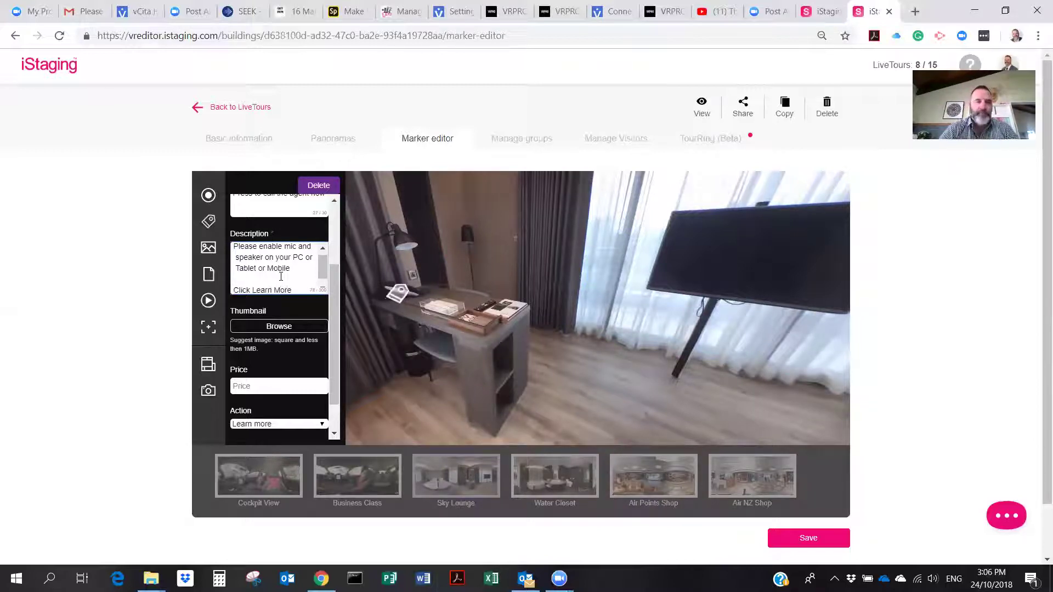
# Paste the copied TourRing link as the tag's URL and save the marker changes.
pyautogui.scroll(-1, 337, 359)
pyautogui.click(252, 419)
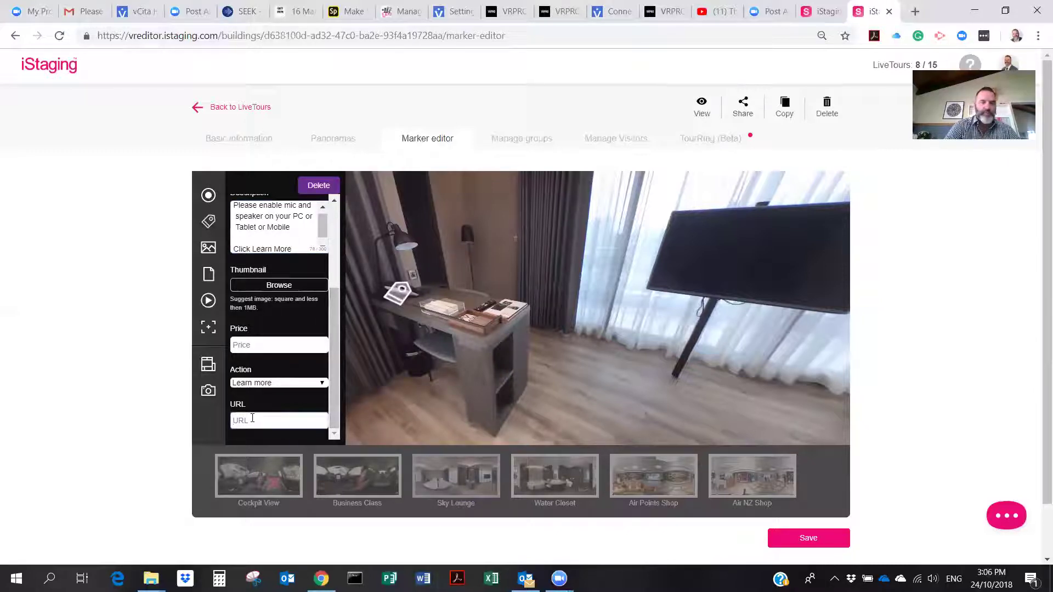
pyautogui.hotkey('ctrl', 'v')
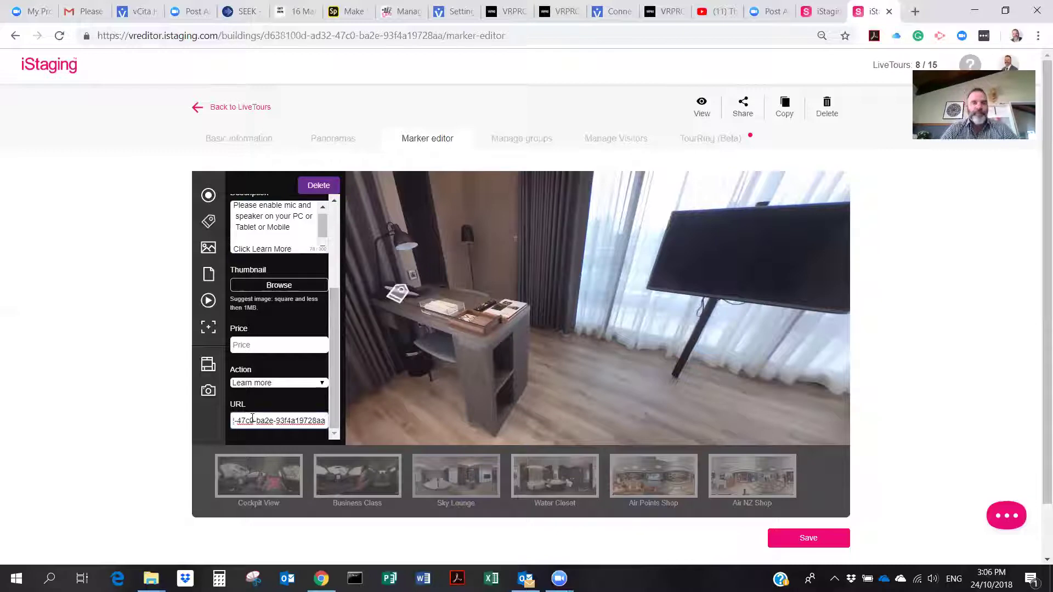
pyautogui.scroll(2, 332, 354)
pyautogui.moveTo(332, 302); pyautogui.dragTo(337, 259)
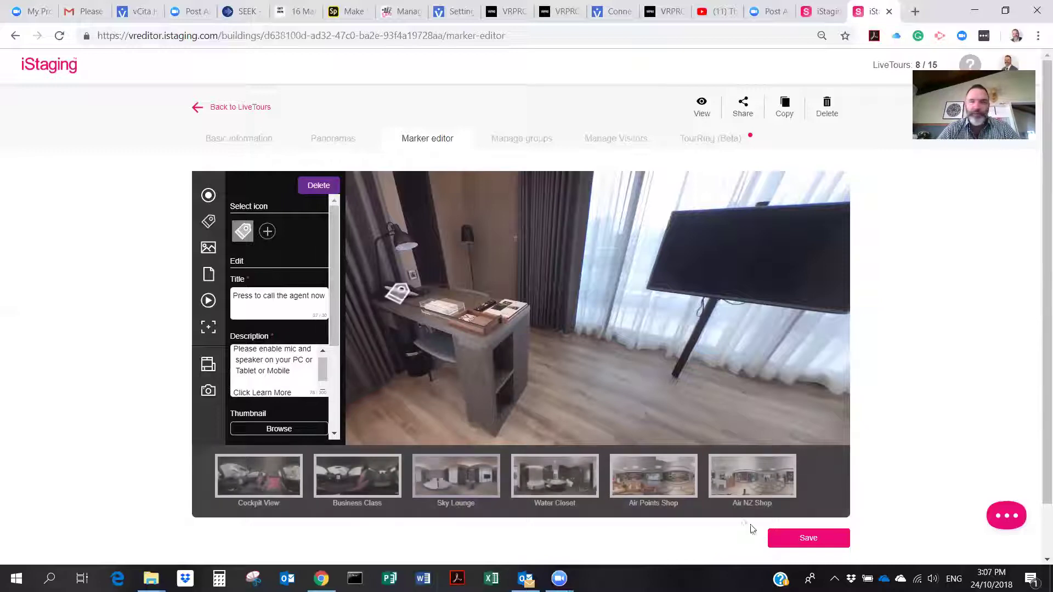
pyautogui.click(808, 538)
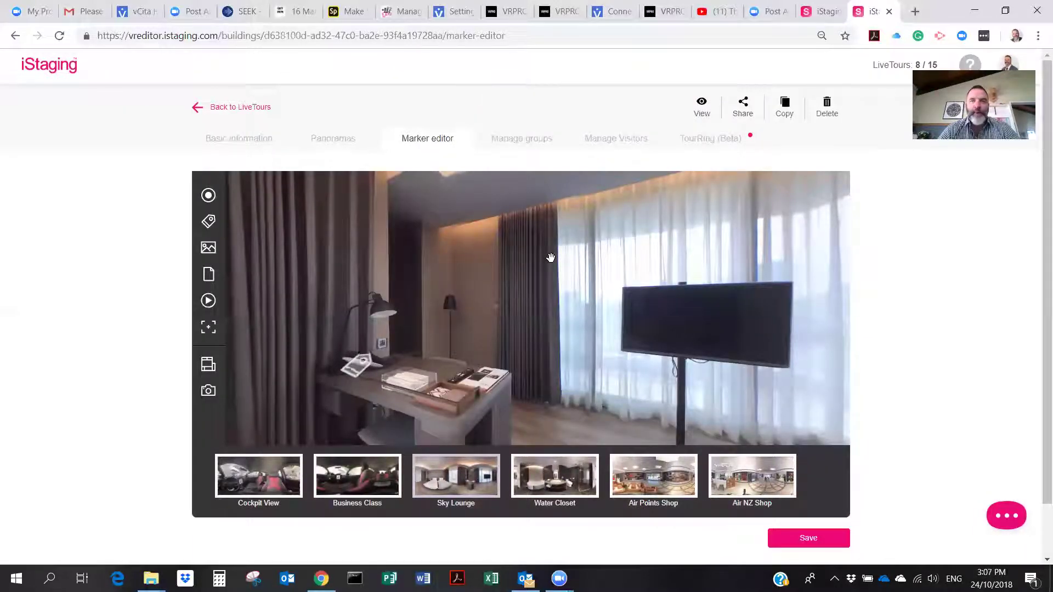
# View the published LiveTour, look around the Cockpit View, and go to the Sky Lounge from the aircraft floor plan.
pyautogui.click(702, 104)
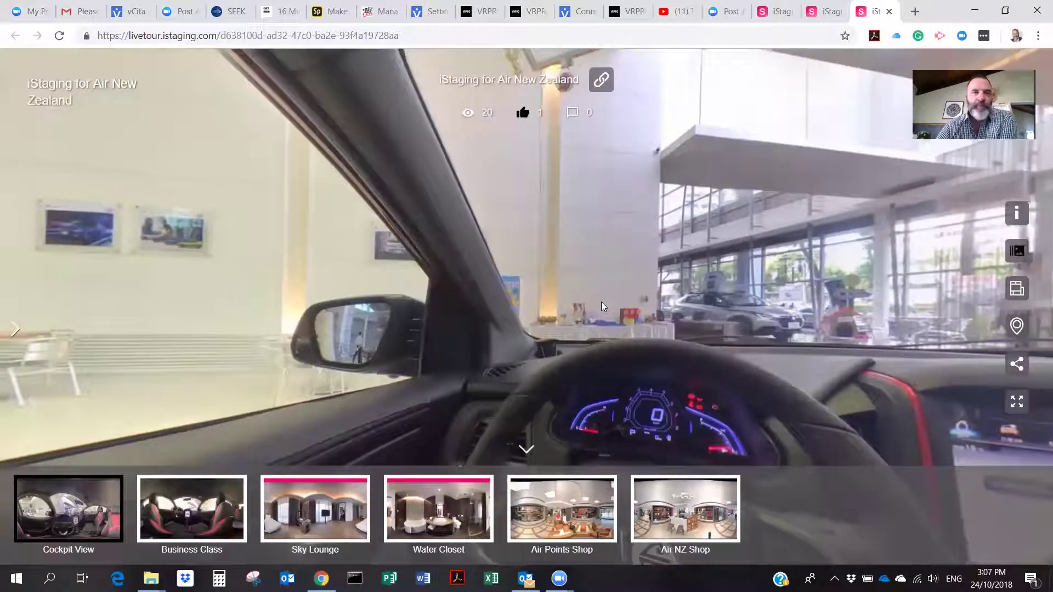
pyautogui.moveTo(673, 378); pyautogui.dragTo(526, 335)
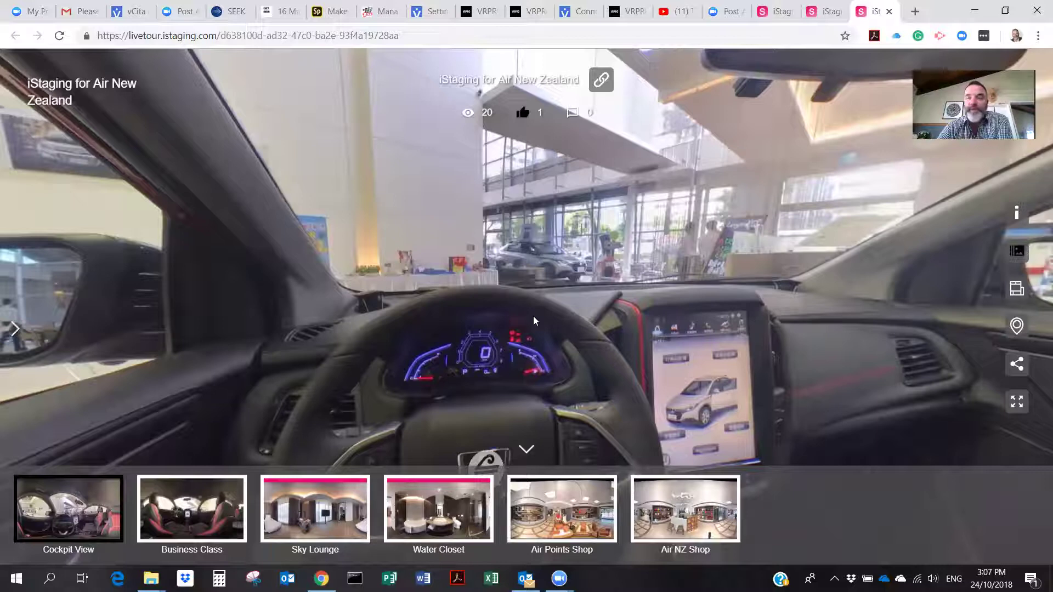
pyautogui.moveTo(481, 316); pyautogui.dragTo(514, 282)
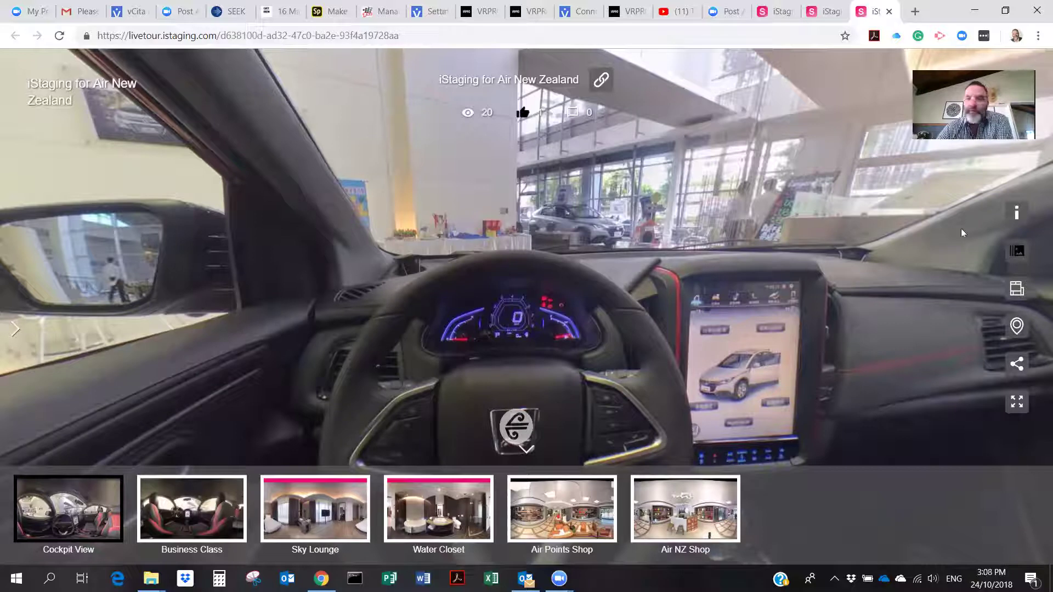
pyautogui.click(1016, 288)
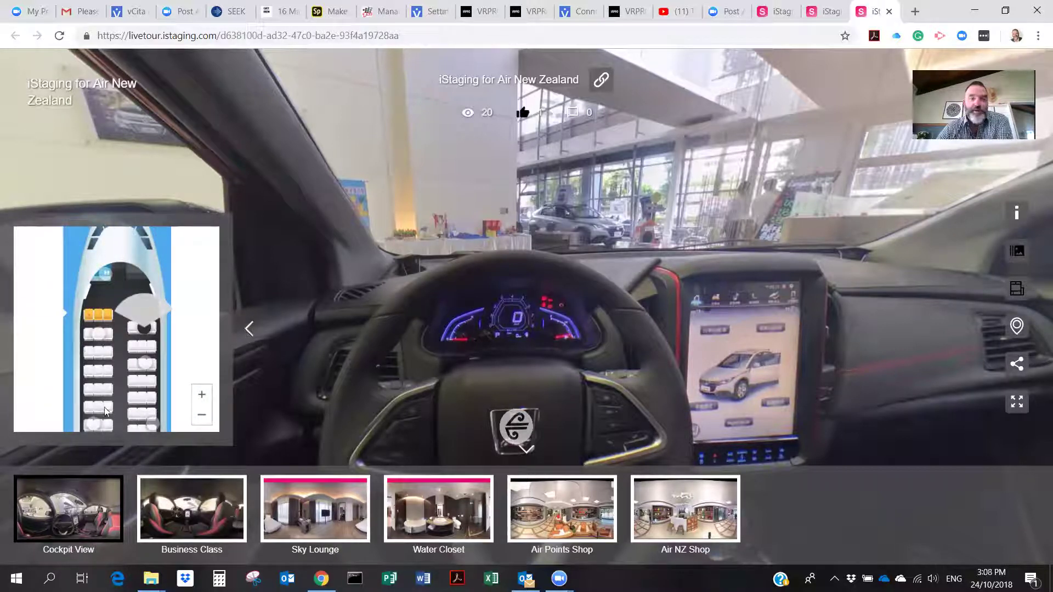
pyautogui.click(98, 337)
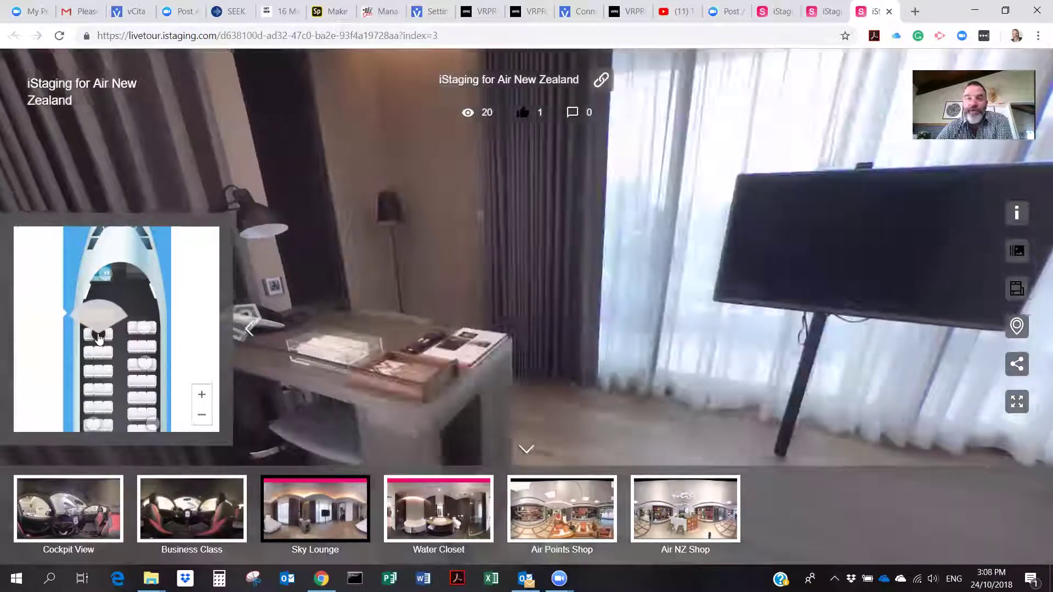
# Go to the Cockpit View from the aircraft floor plan, view the steering wheel tag's safety video, and look around the cockpit.
pyautogui.click(146, 336)
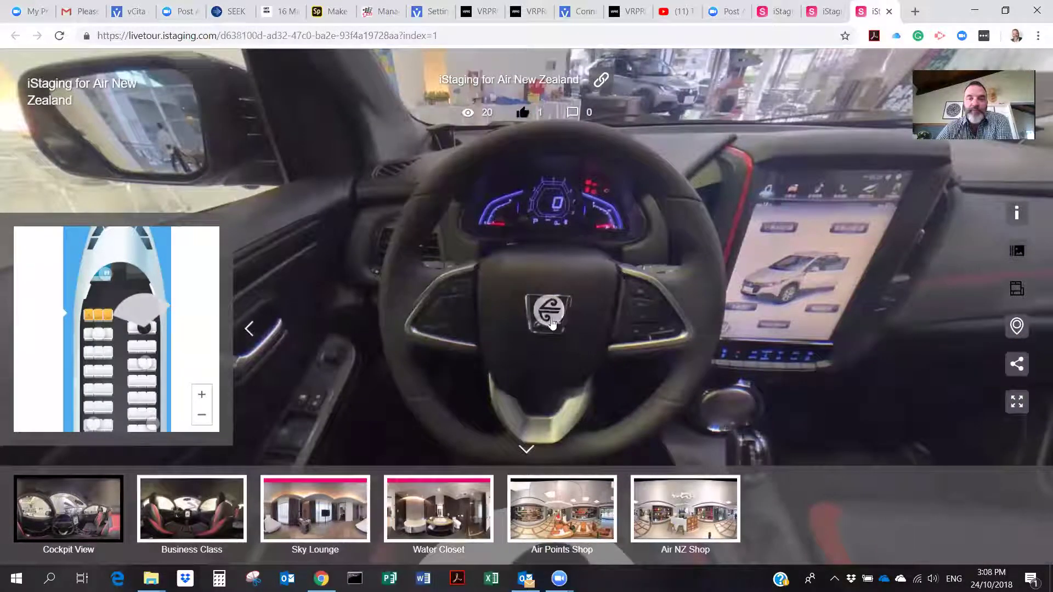
pyautogui.click(550, 322)
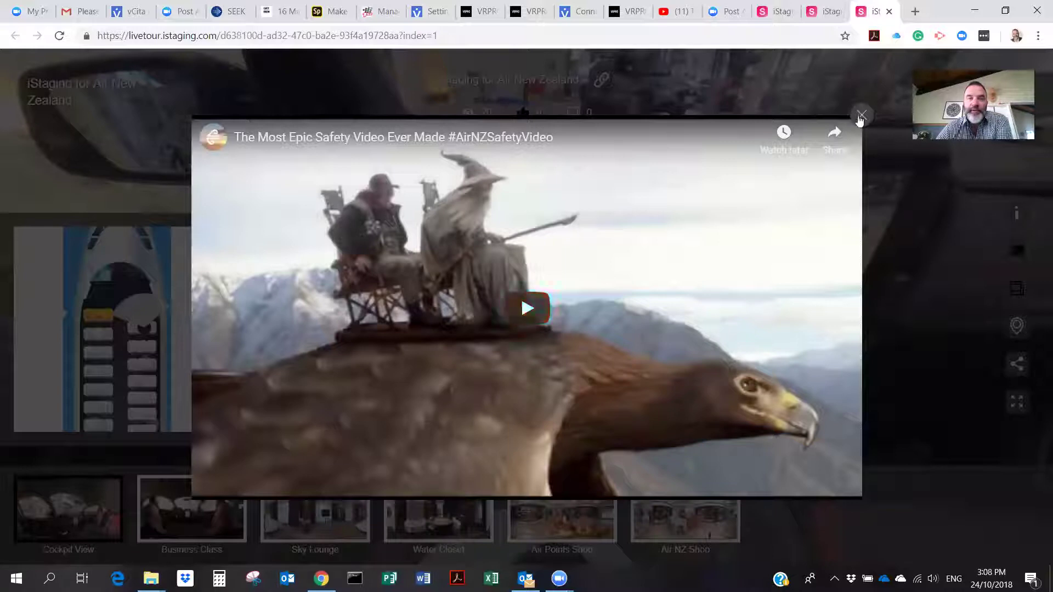
pyautogui.click(861, 117)
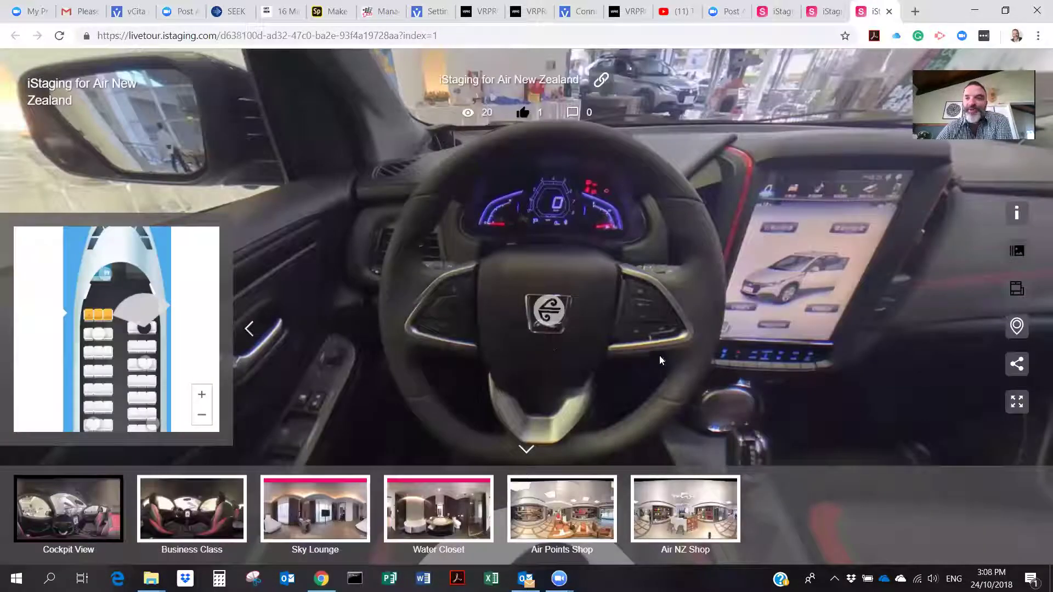
pyautogui.moveTo(667, 340); pyautogui.dragTo(624, 321)
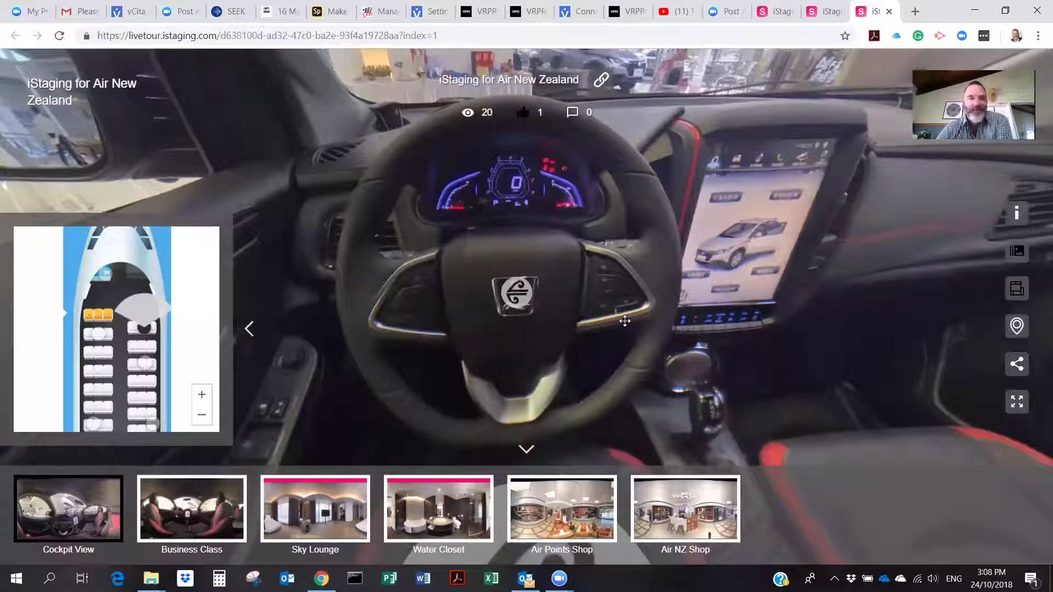
# Visit the Business Class scene, view the image behind the eye tag on the seat, and look around the seats.
pyautogui.click(193, 518)
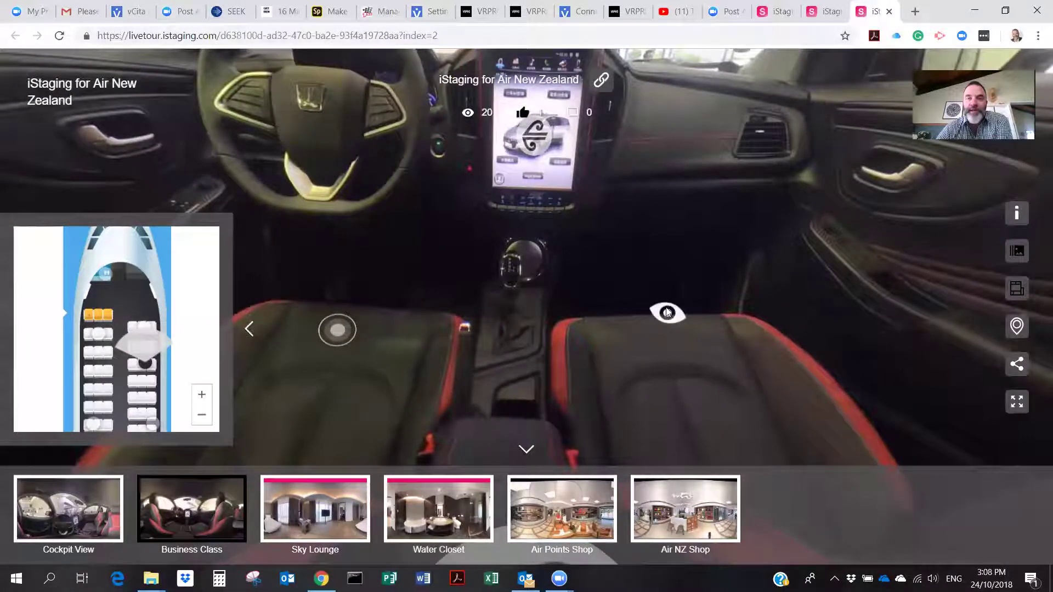
pyautogui.click(667, 311)
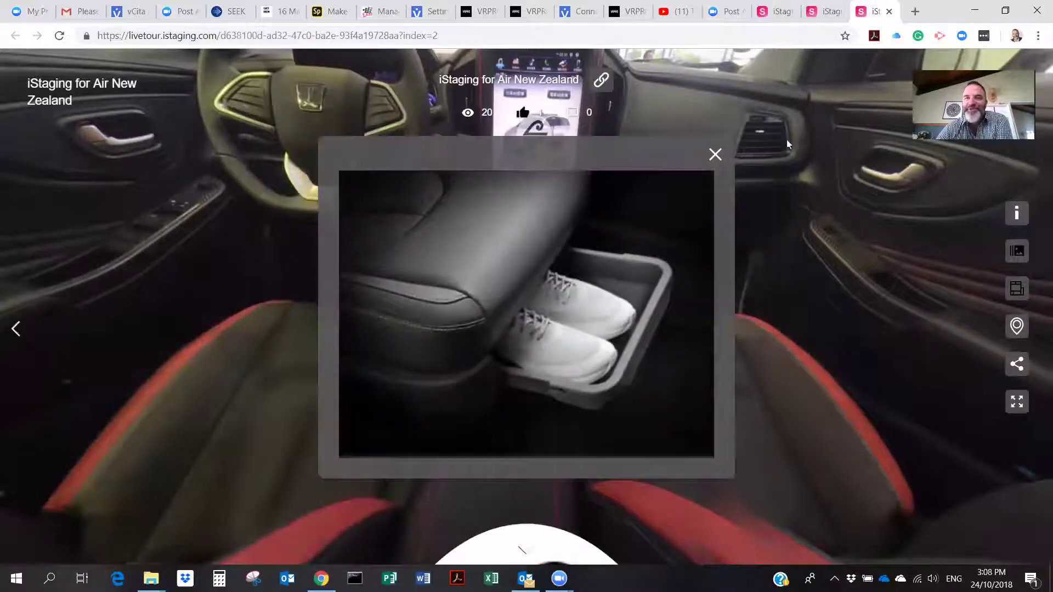
pyautogui.click(716, 155)
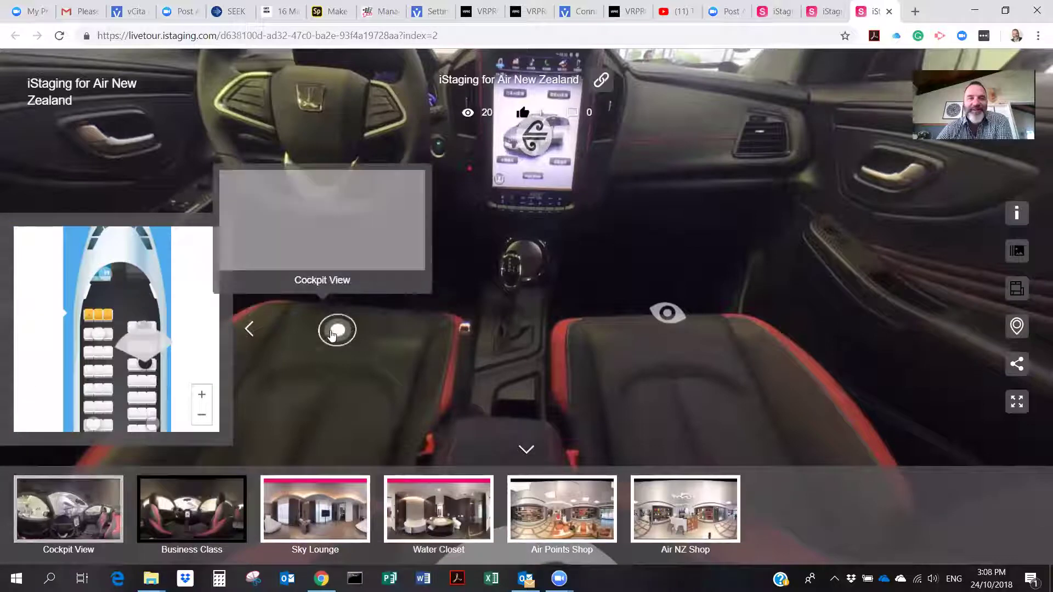
pyautogui.moveTo(478, 386); pyautogui.dragTo(439, 301)
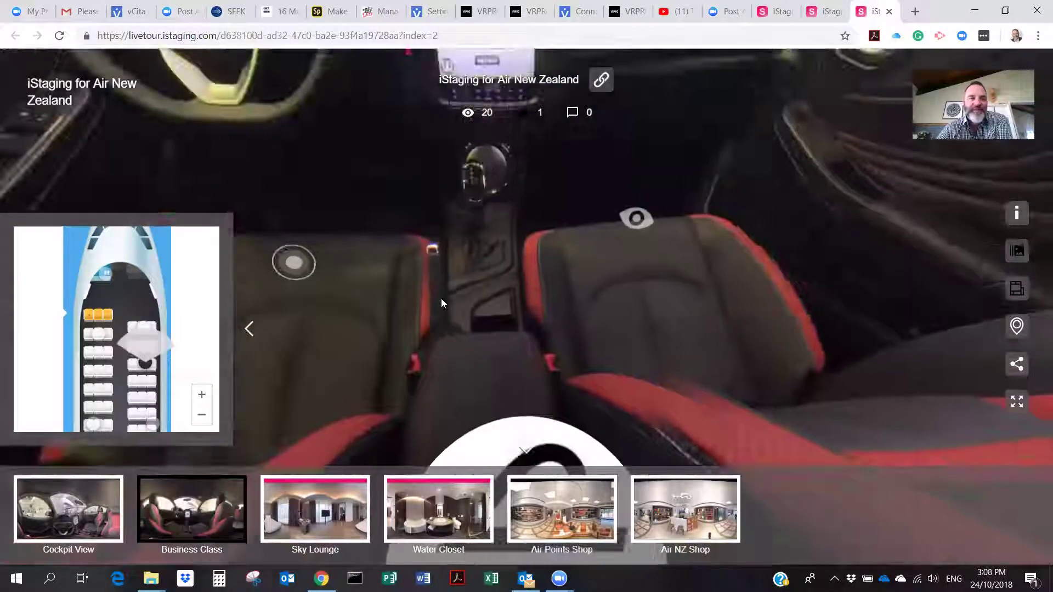
# Return to the Sky Lounge and follow the "Learn more" link in the call tag on the desk to start the TourRing call.
pyautogui.click(317, 526)
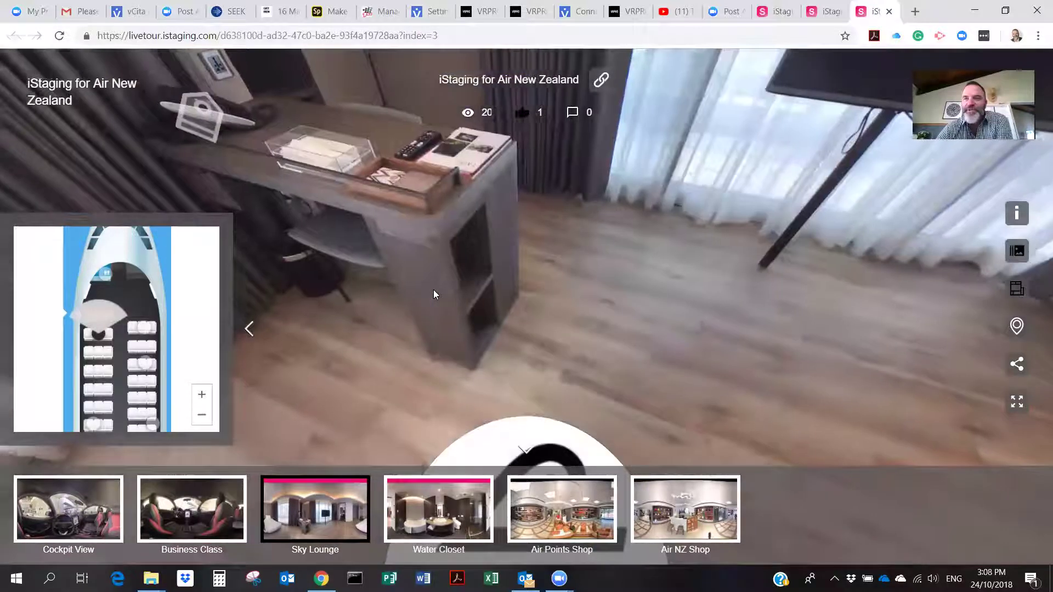
pyautogui.moveTo(435, 213); pyautogui.dragTo(582, 314)
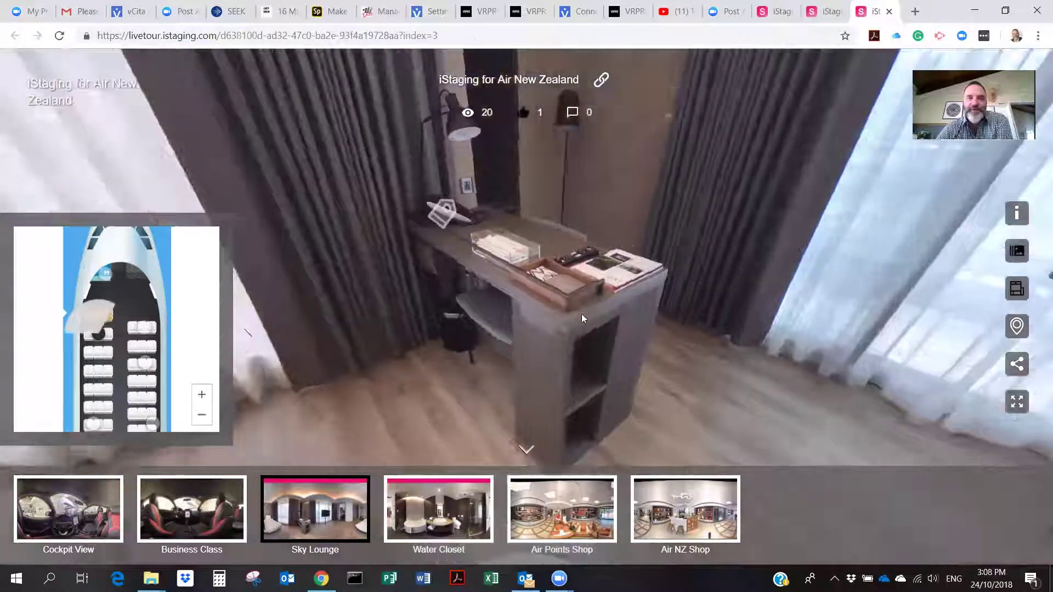
pyautogui.click(444, 213)
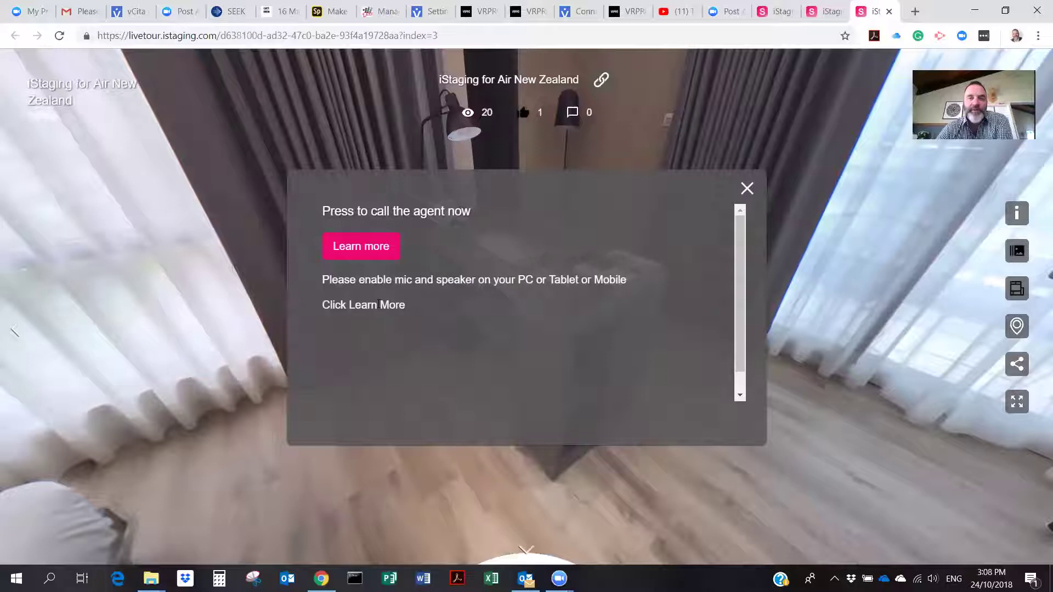
pyautogui.click(370, 248)
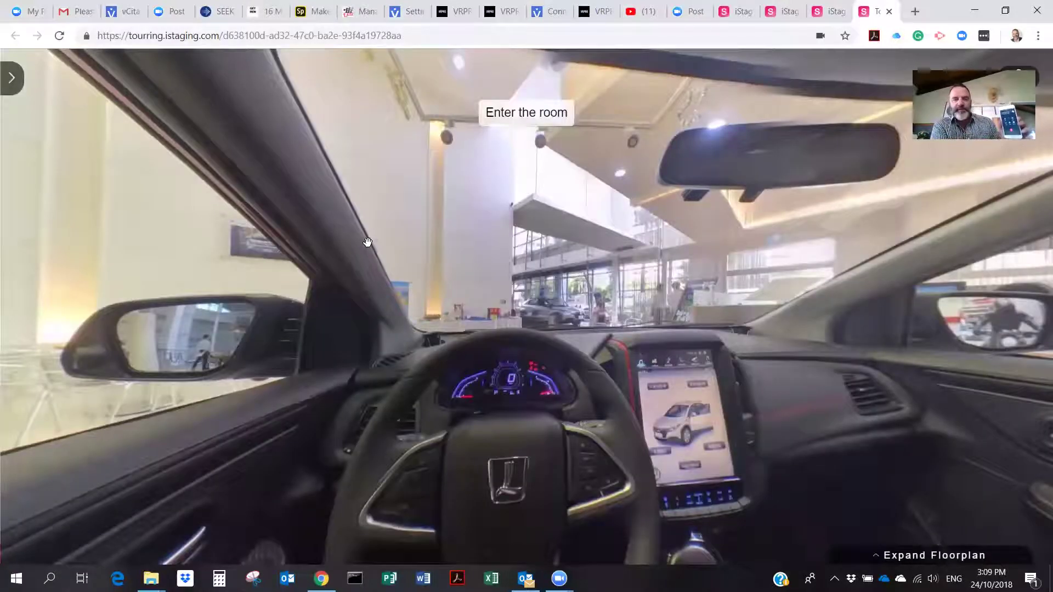
# Turn the computer's sound volume all the way down during the TourRing call, and raise it again by four increments.
pyautogui.press('XF86AudioLowerVolume')
pyautogui.press('XF86AudioLowerVolume')
pyautogui.press('XF86AudioLowerVolume')
pyautogui.press('XF86AudioLowerVolume')
pyautogui.press('XF86AudioLowerVolume')
pyautogui.press('XF86AudioLowerVolume')
pyautogui.press('XF86AudioLowerVolume')
pyautogui.press('XF86AudioLowerVolume')
pyautogui.press('XF86AudioLowerVolume')
pyautogui.press('XF86AudioLowerVolume')
pyautogui.press('XF86AudioLowerVolume')
pyautogui.press('XF86AudioLowerVolume')
pyautogui.press('XF86AudioLowerVolume')
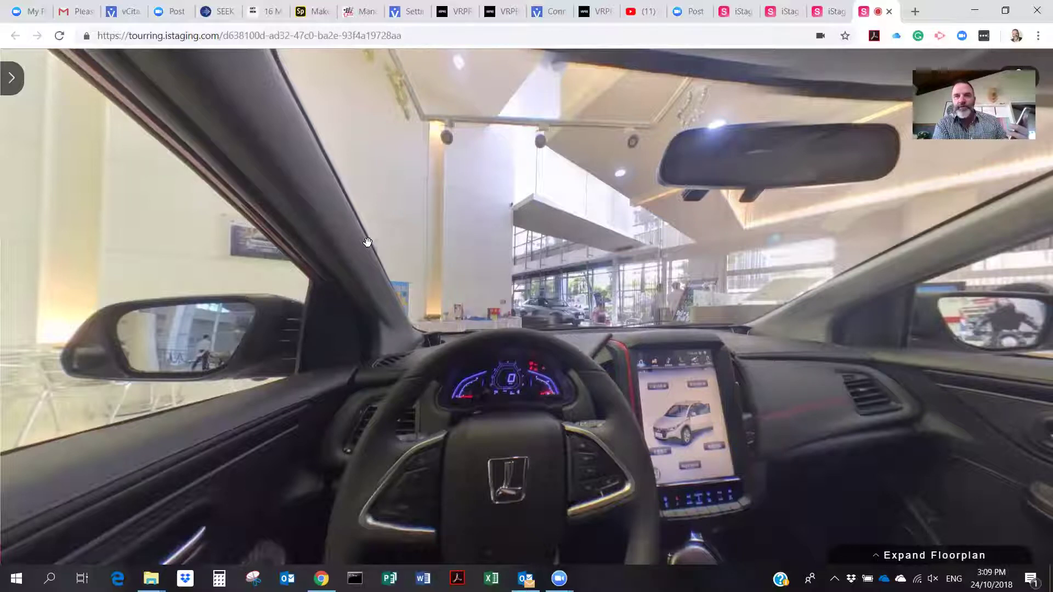
pyautogui.press('XF86AudioRaiseVolume')
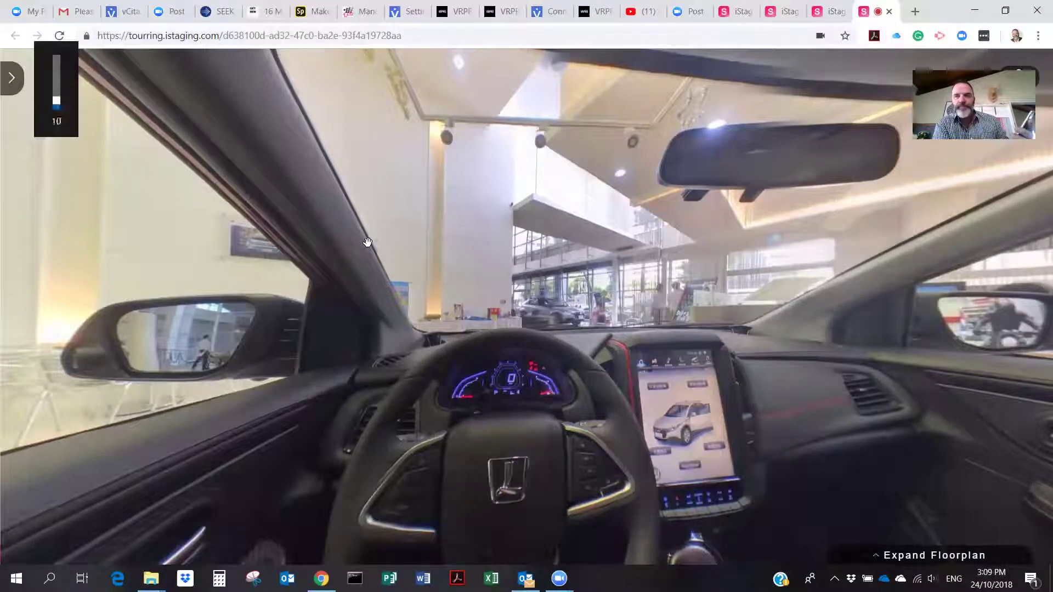
pyautogui.press('XF86AudioRaiseVolume')
pyautogui.press('XF86AudioRaiseVolume')
pyautogui.press('XF86AudioRaiseVolume')
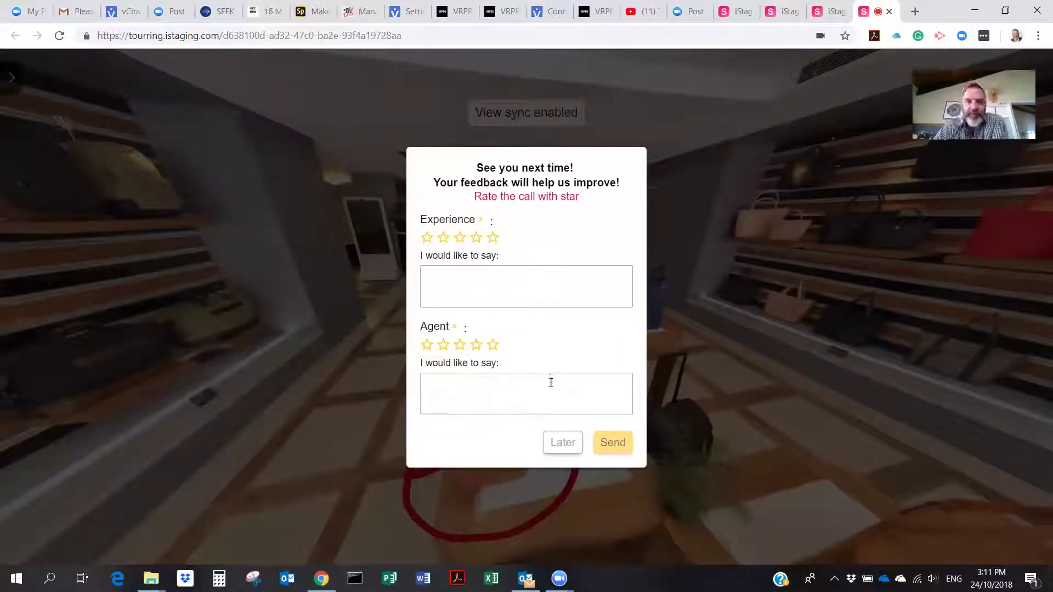
# Postpone the feedback rating for the ended TourRing call without sending it.
pyautogui.click(571, 445)
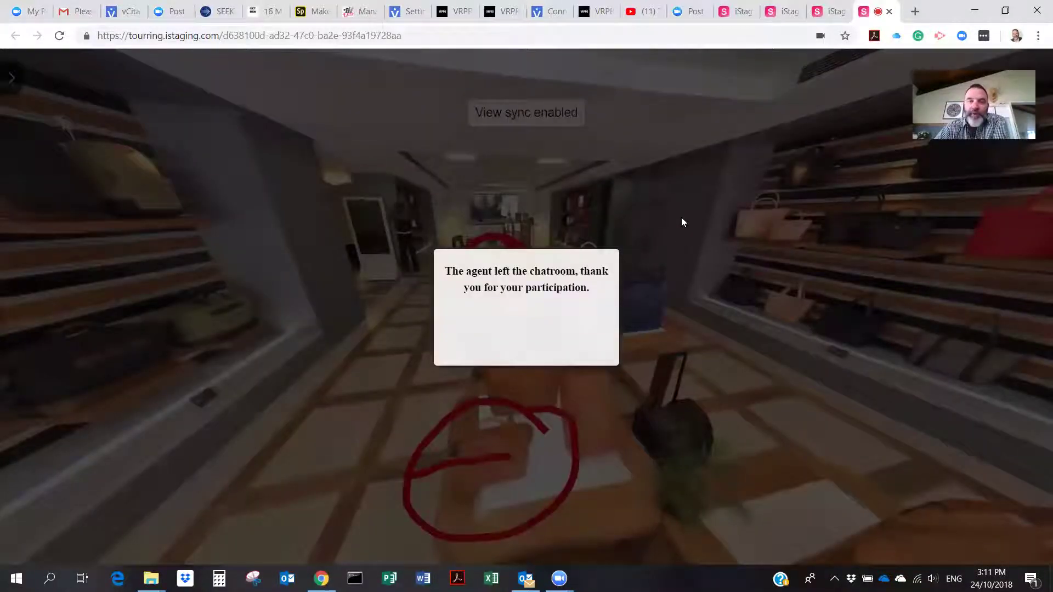